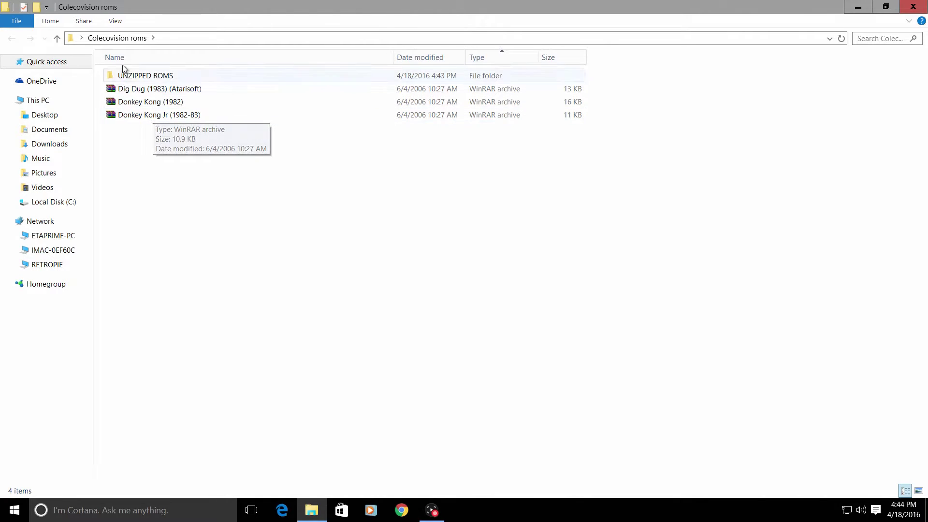
Step: Open the UNZIPPED ROMS folder and dock its window to the left half of the desktop
{"action": "double_click", "coordinate": [155, 77]}
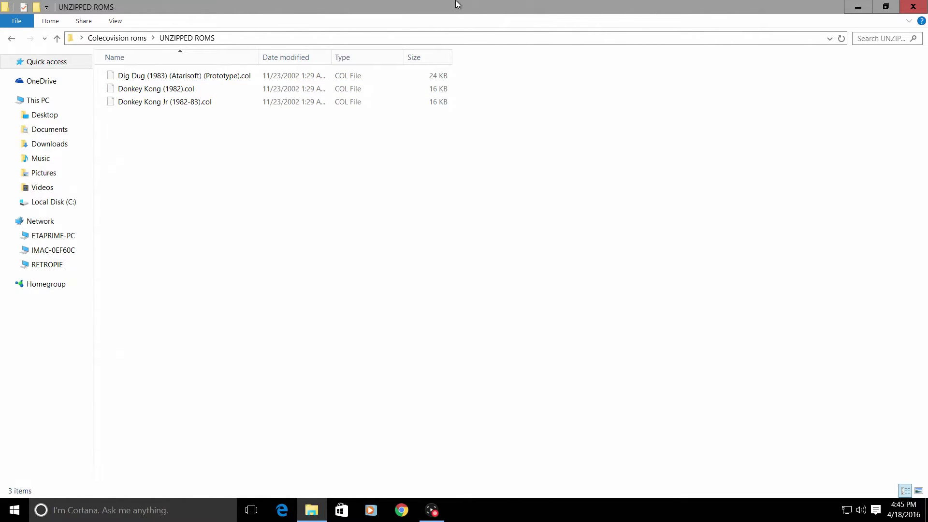
{"action": "left_click_drag", "start_coordinate": [459, 4], "coordinate": [3, 70]}
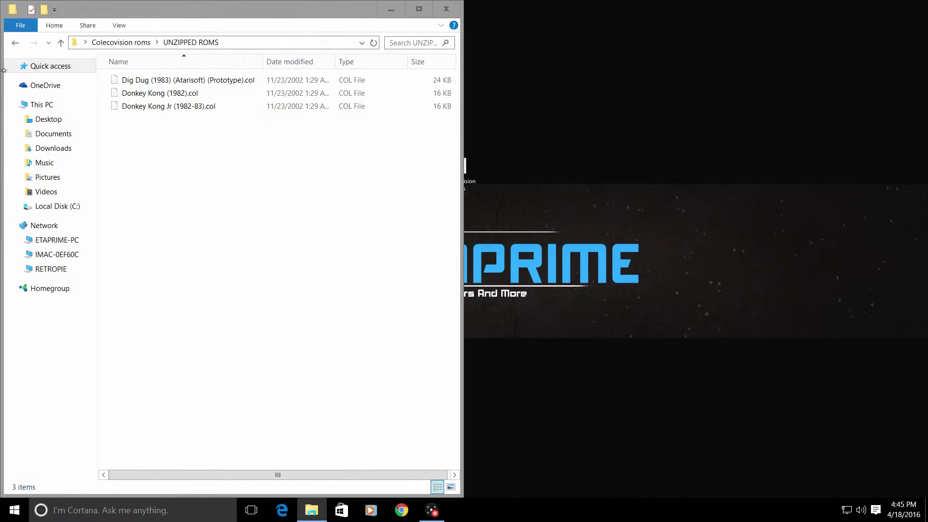
Step: Open a second, maximized File Explorer window and browse to the network location \\RETROPIE
{"action": "right_click", "coordinate": [322, 511]}
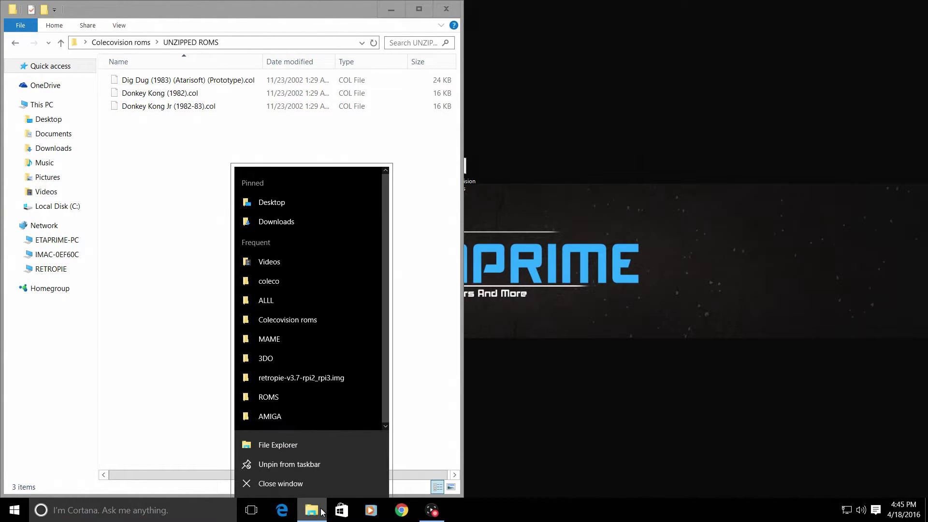
{"action": "left_click", "coordinate": [301, 448]}
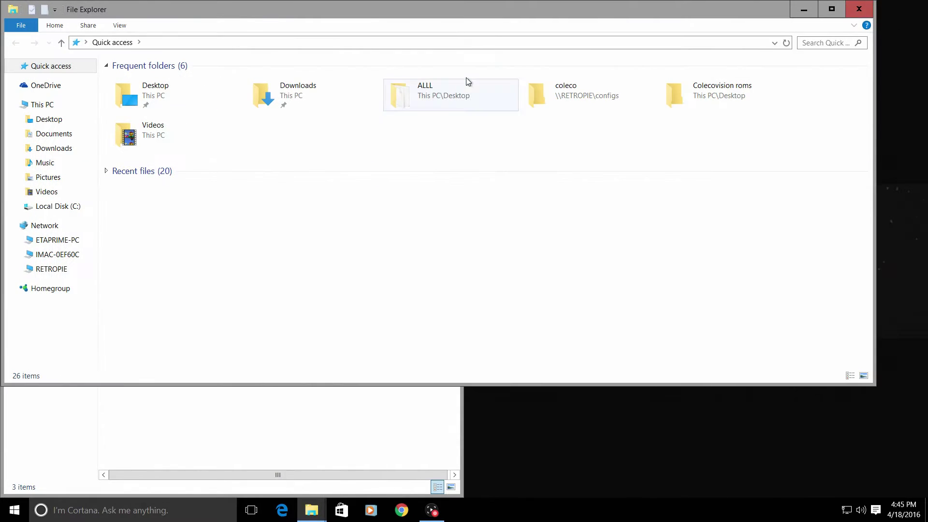
{"action": "double_click", "coordinate": [509, 9]}
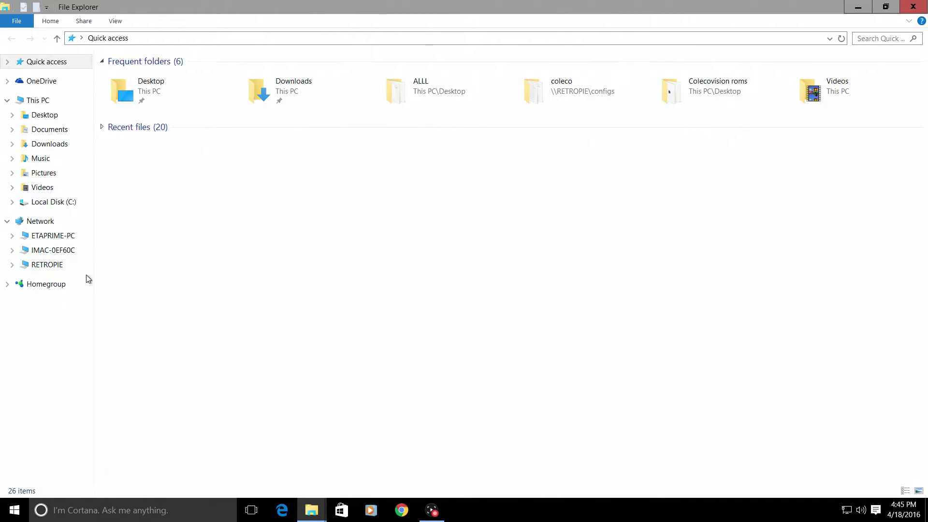
{"action": "left_click", "coordinate": [37, 103]}
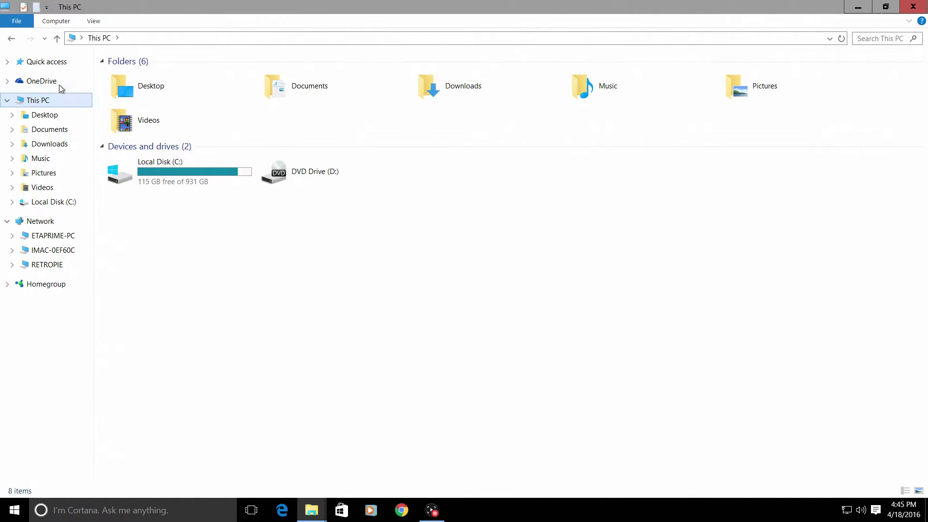
{"action": "left_click", "coordinate": [132, 38]}
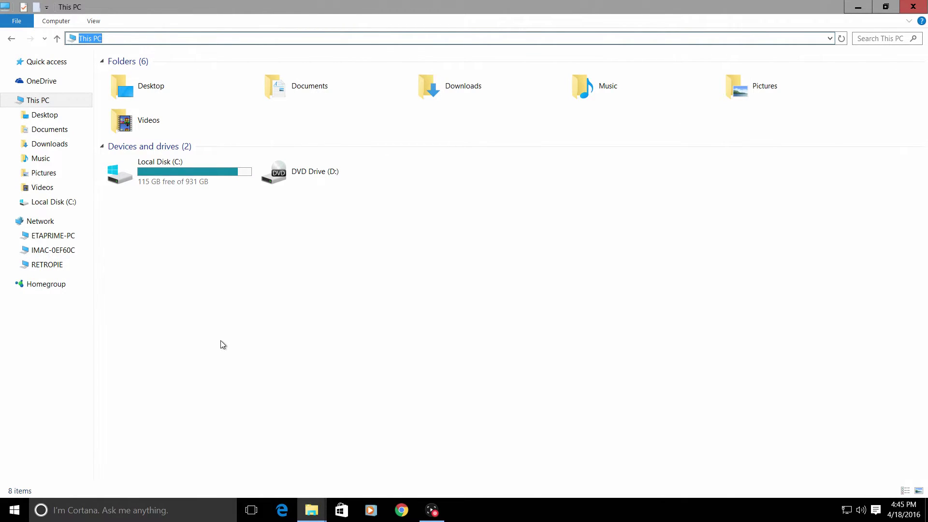
{"action": "type", "text": "\\\\"}
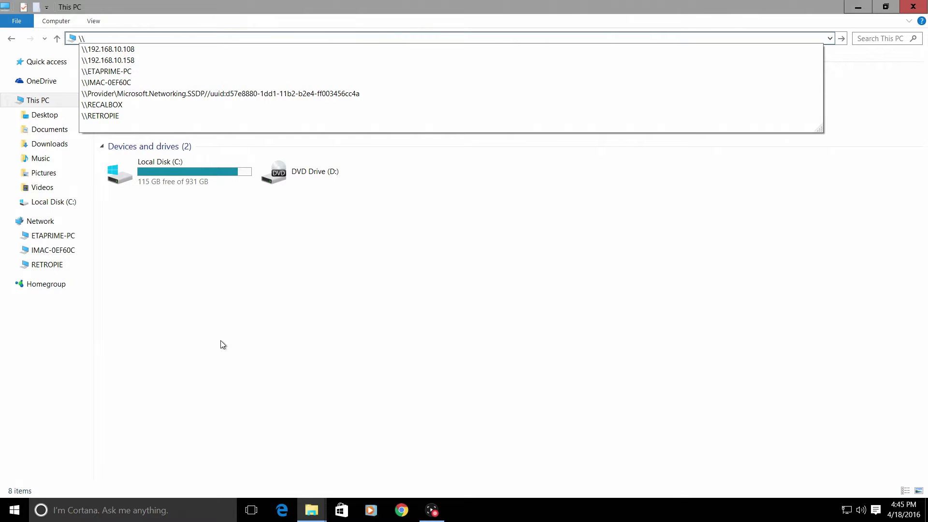
{"action": "type", "text": "RETR"}
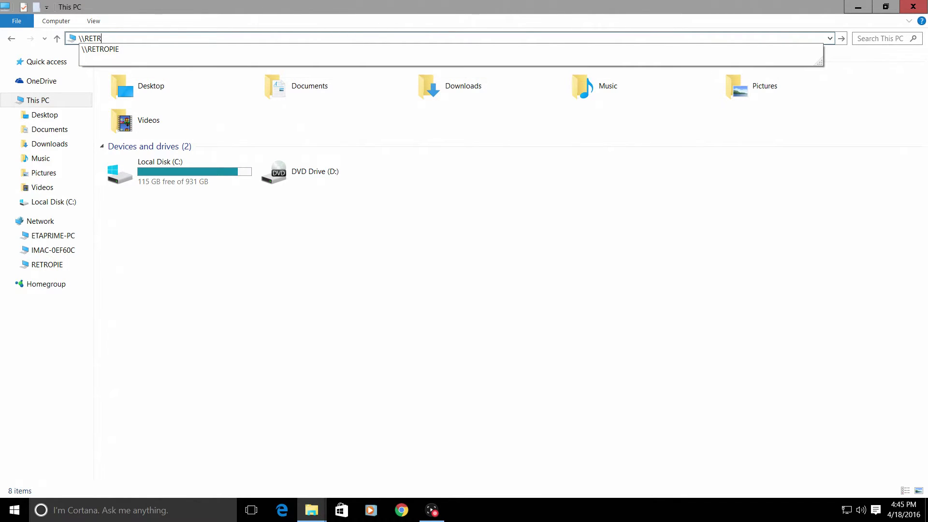
{"action": "type", "text": "OPIR+"}
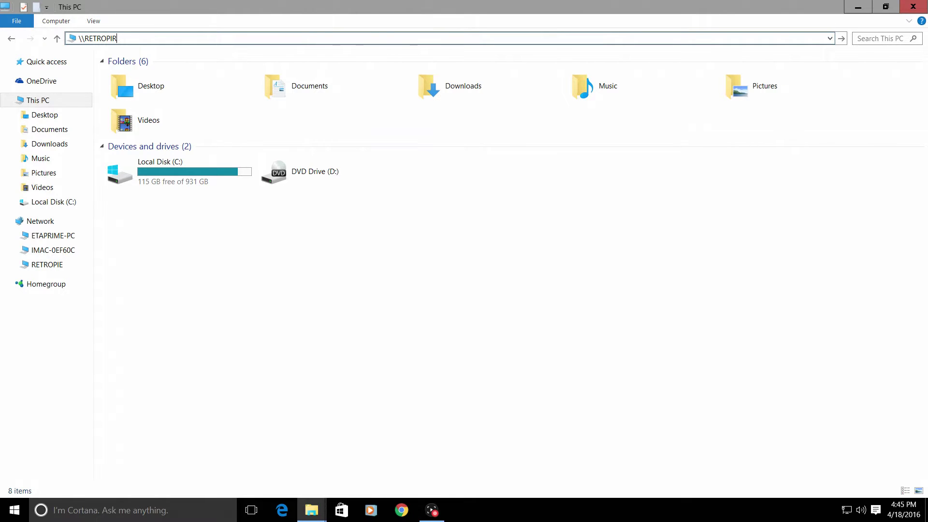
{"action": "key", "text": "BackSpace"}
{"action": "type", "text": "E"}
{"action": "key", "text": "Return"}
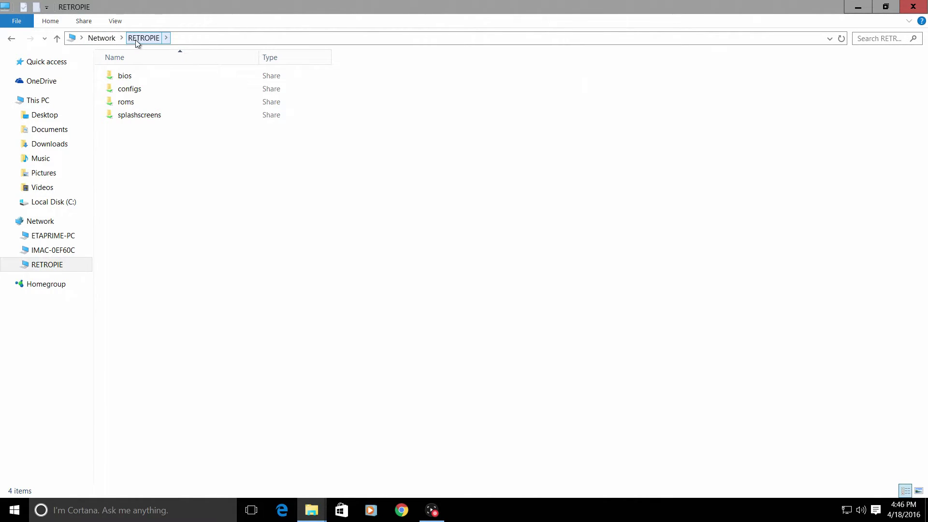
{"action": "left_click", "coordinate": [203, 43]}
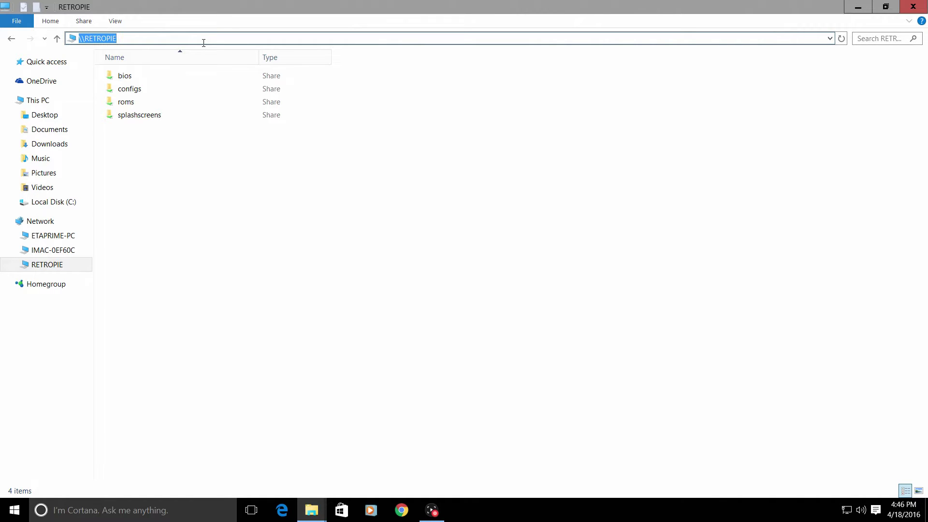
{"action": "type", "text": "\\\\"}
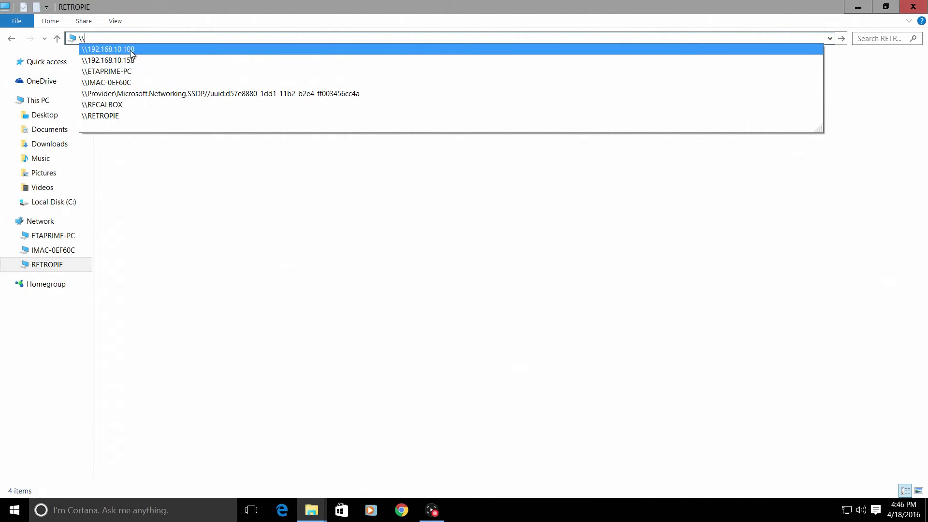
{"action": "left_click", "coordinate": [190, 151]}
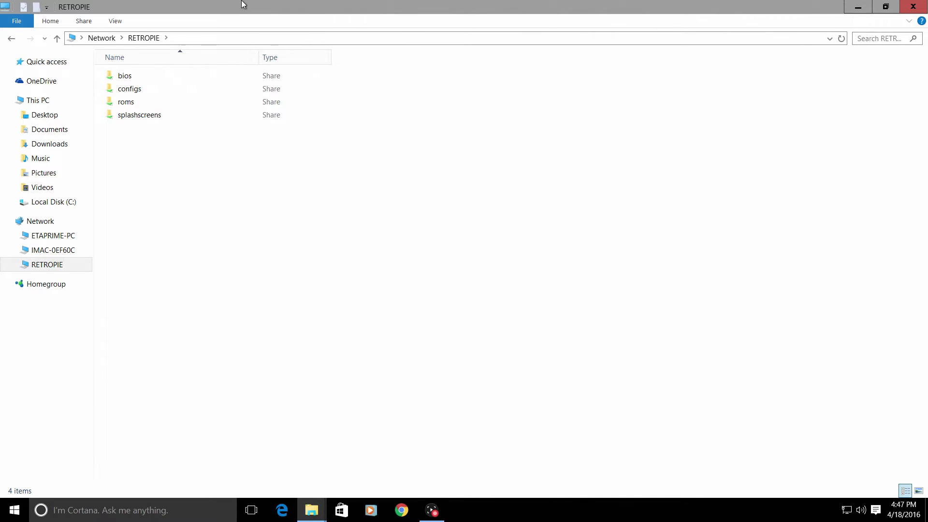
Step: Dock the RETROPIE window to the right half of the desktop and open its coleco folder inside roms
{"action": "left_click_drag", "start_coordinate": [242, 4], "coordinate": [923, 20]}
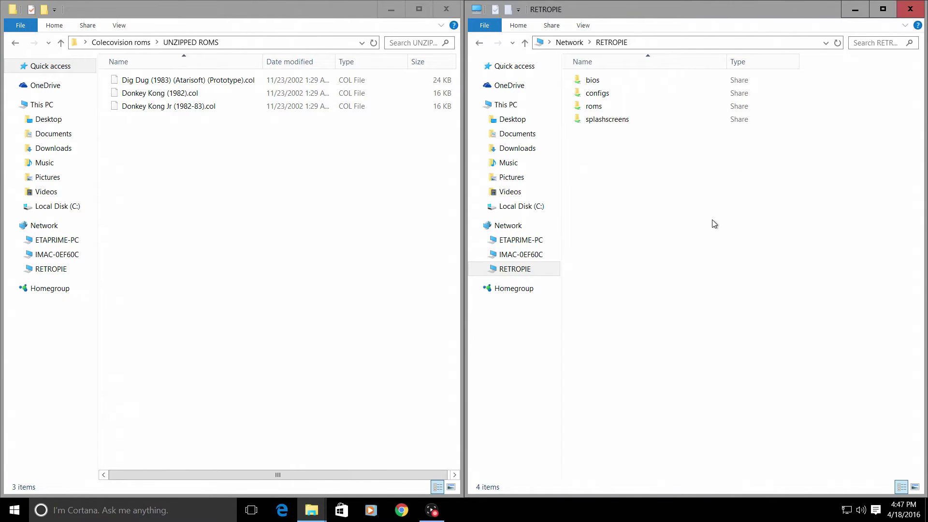
{"action": "double_click", "coordinate": [591, 107]}
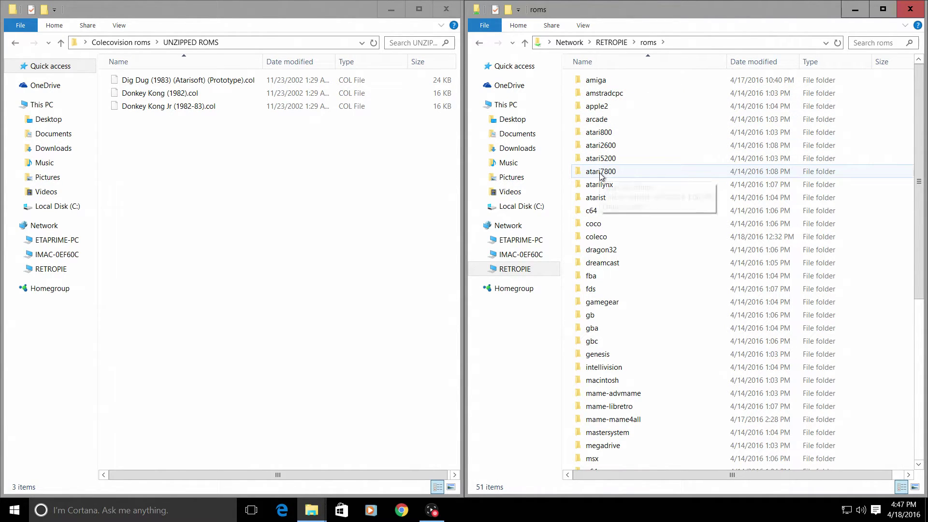
{"action": "double_click", "coordinate": [596, 237]}
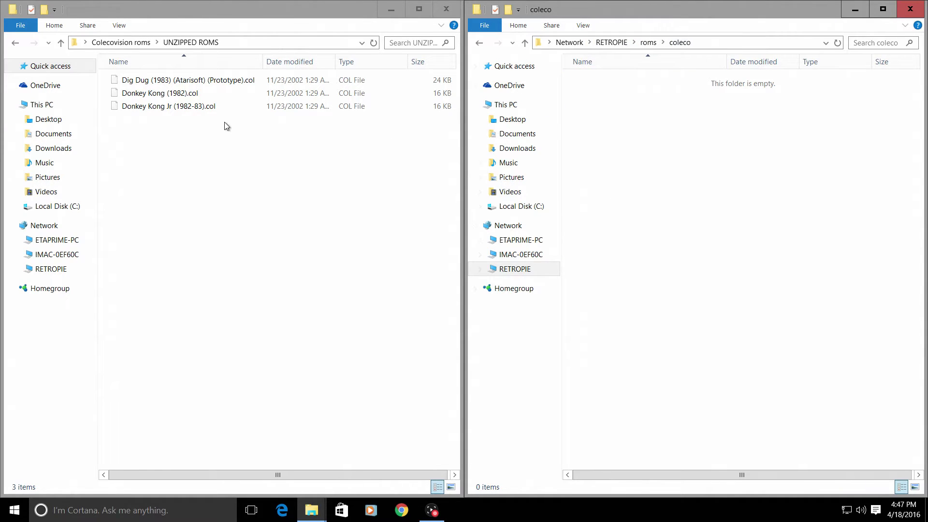
Step: Copy the Dig Dug, Donkey Kong and Donkey Kong Jr .col files from UNZIPPED ROMS into the RETROPIE coleco folder
{"action": "left_click_drag", "start_coordinate": [223, 121], "coordinate": [209, 79]}
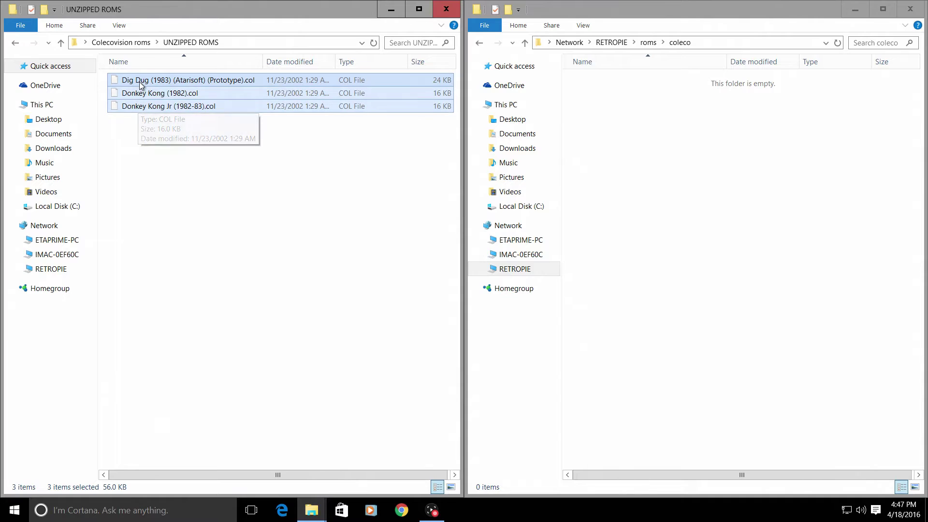
{"action": "left_click_drag", "start_coordinate": [251, 81], "coordinate": [739, 213]}
{"action": "left_click", "coordinate": [728, 243]}
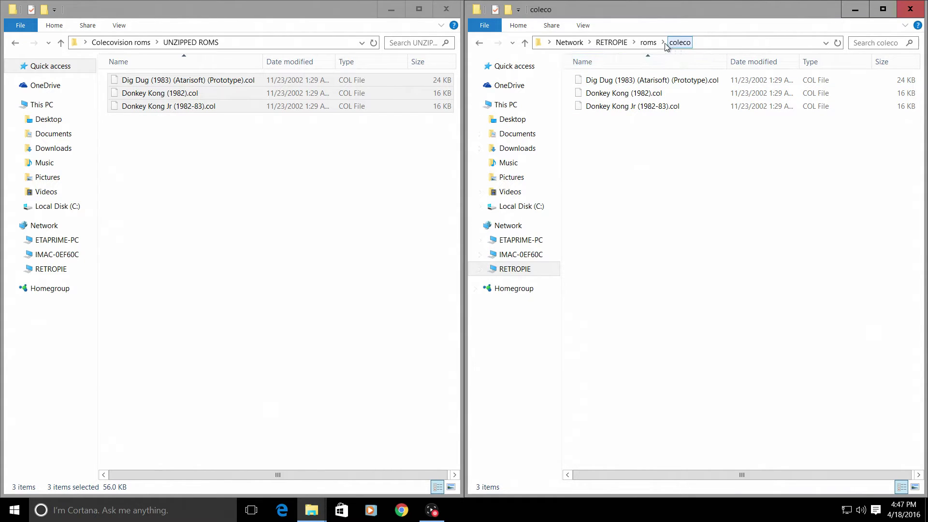
Step: Return to the RETROPIE share's root and reopen roms and its coleco folder to check the copied files
{"action": "left_click", "coordinate": [474, 44]}
{"action": "left_click", "coordinate": [474, 44]}
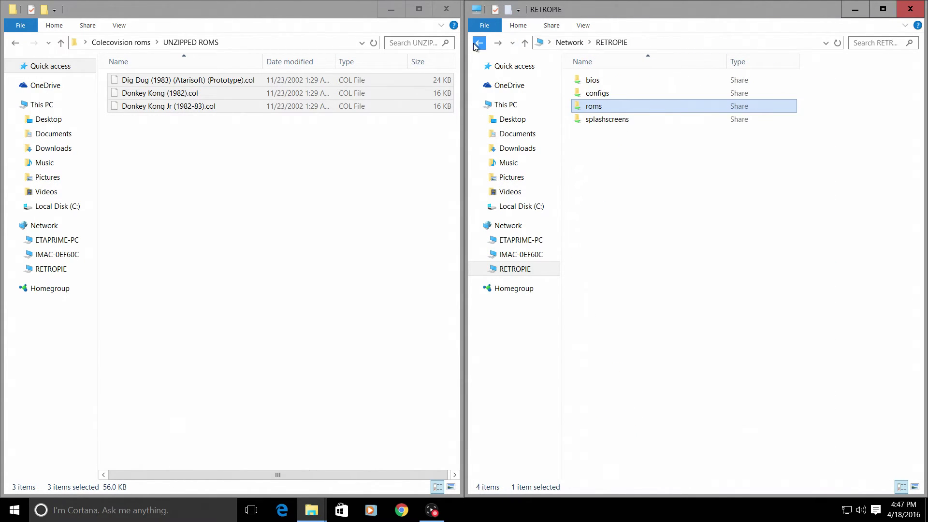
{"action": "double_click", "coordinate": [593, 107]}
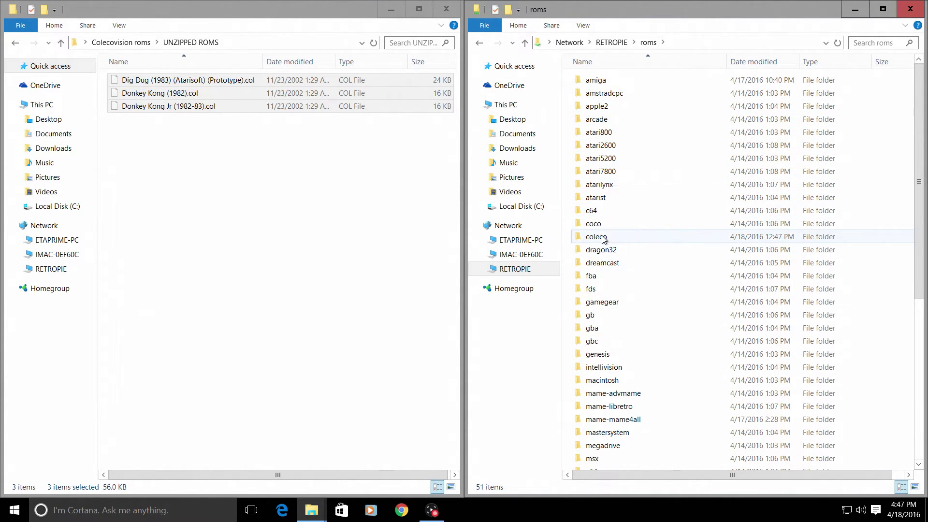
{"action": "mouse_move", "coordinate": [601, 242]}
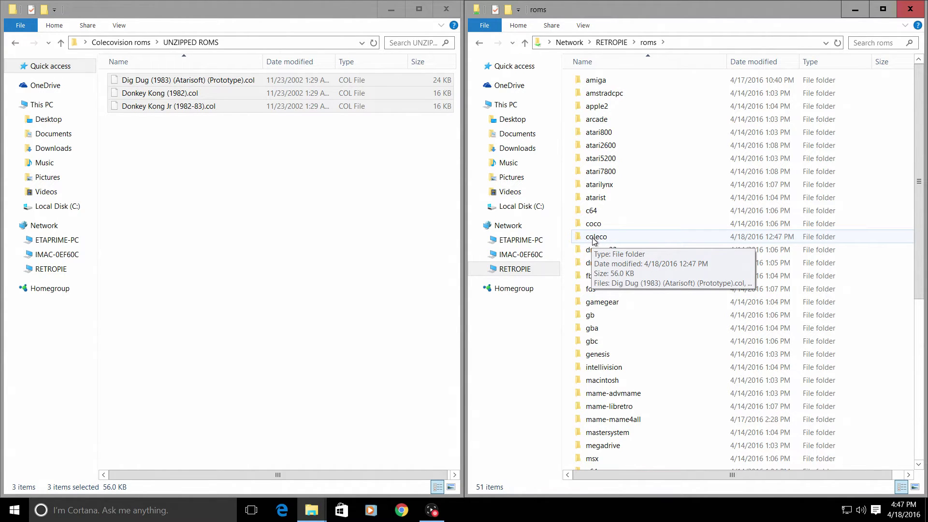
{"action": "double_click", "coordinate": [601, 239]}
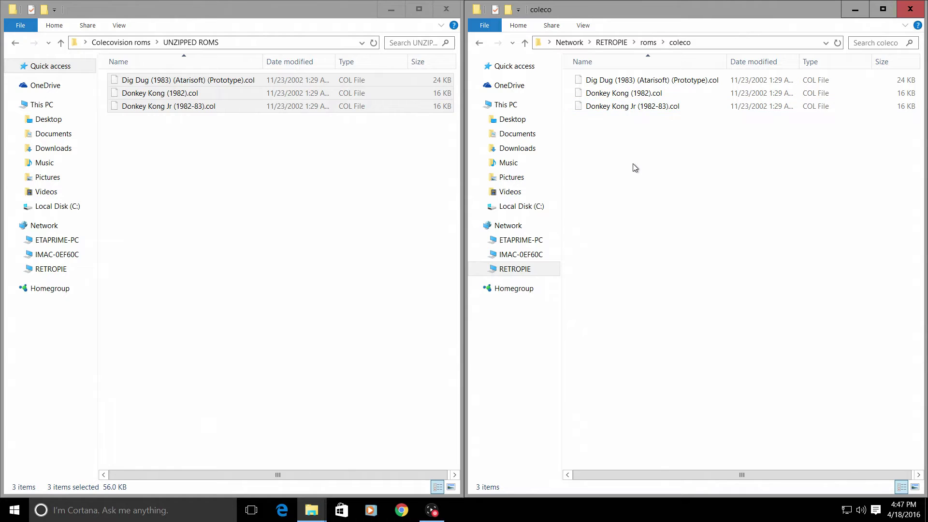
Step: Close the coleco folder window and minimize the UNZIPPED ROMS window
{"action": "left_click", "coordinate": [911, 9]}
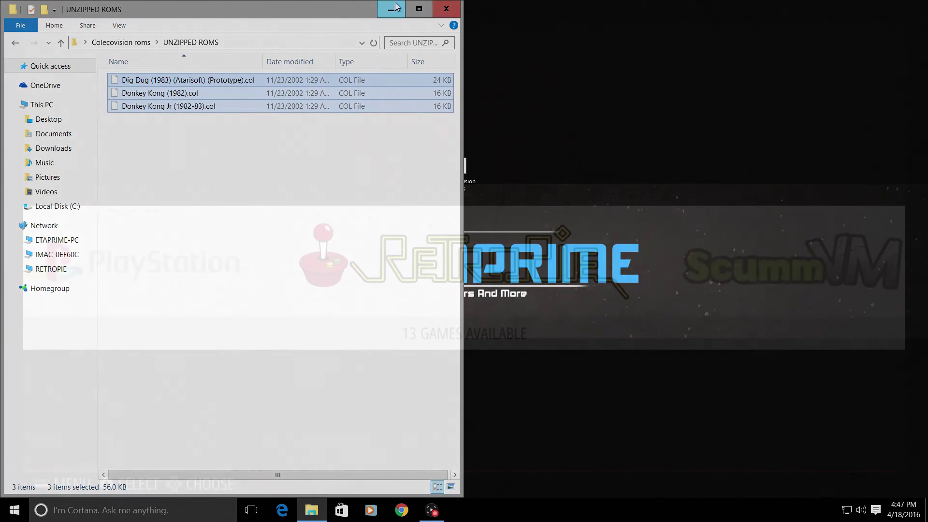
{"action": "left_click", "coordinate": [395, 6]}
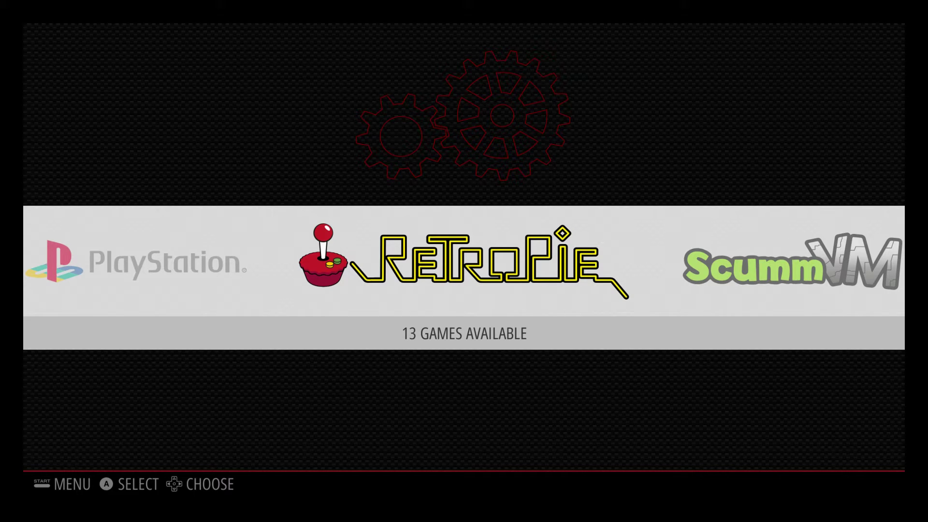
Step: Switch to the RetroPie screen and restart EmulationStation through its quit options, confirming the restart
{"action": "key", "text": "Return"}
{"action": "key", "text": "Down"}
{"action": "key", "text": "Down"}
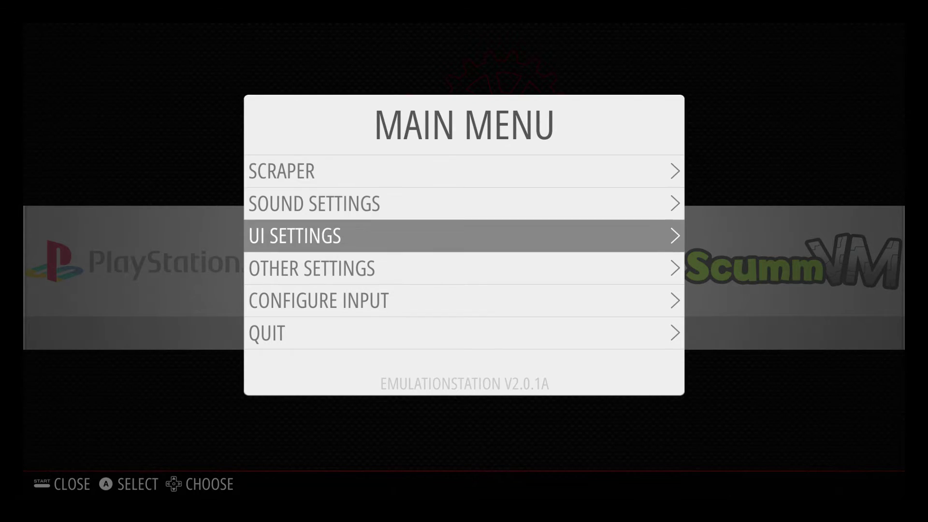
{"action": "key", "text": "Down"}
{"action": "key", "text": "Down"}
{"action": "key", "text": "Down"}
{"action": "key", "text": "a"}
{"action": "key", "text": "a"}
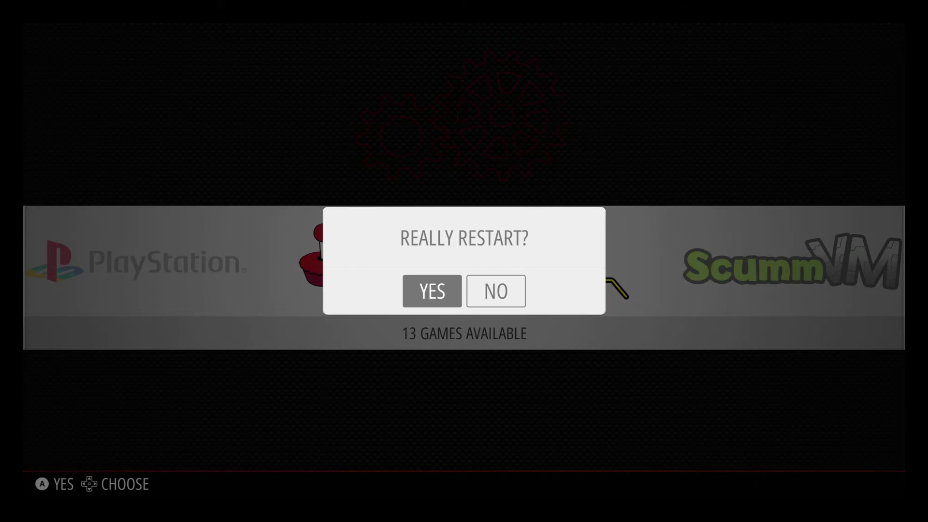
{"action": "key", "text": "a"}
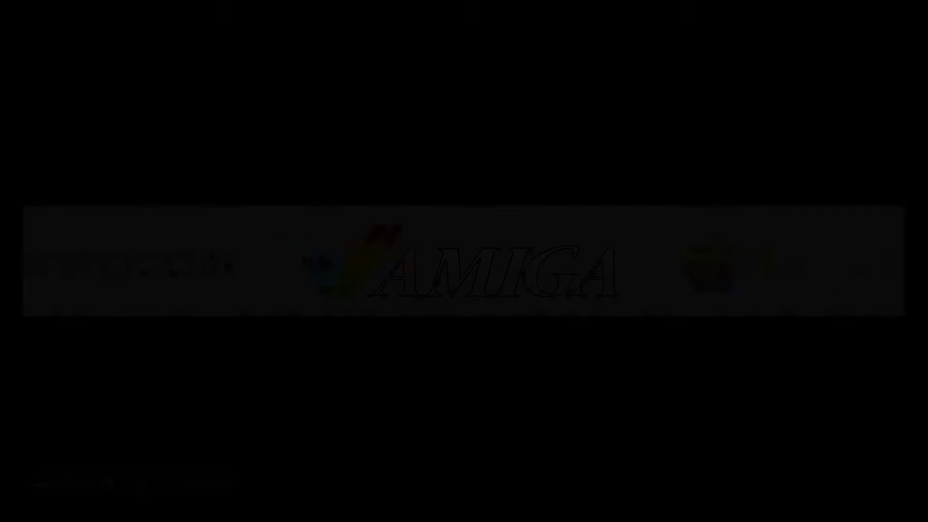
Step: Choose ColecoVision in the system carousel and open its game list
{"action": "key", "text": "Right"}
{"action": "key", "text": "Right"}
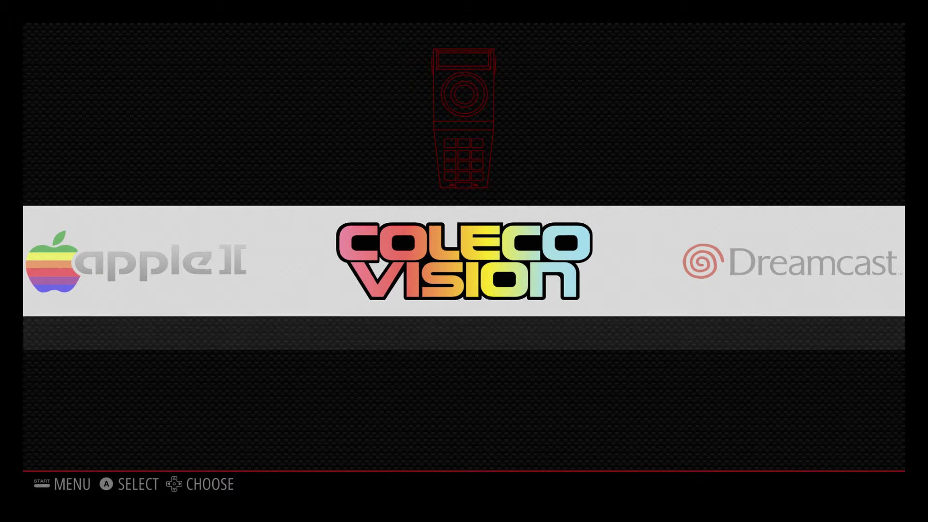
{"action": "key", "text": "Left"}
{"action": "key", "text": "Right"}
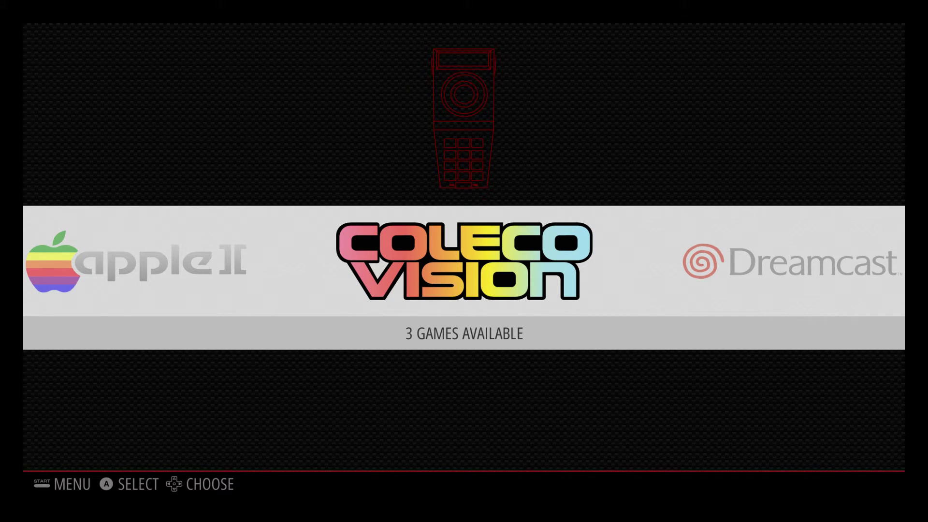
{"action": "key", "text": "Return"}
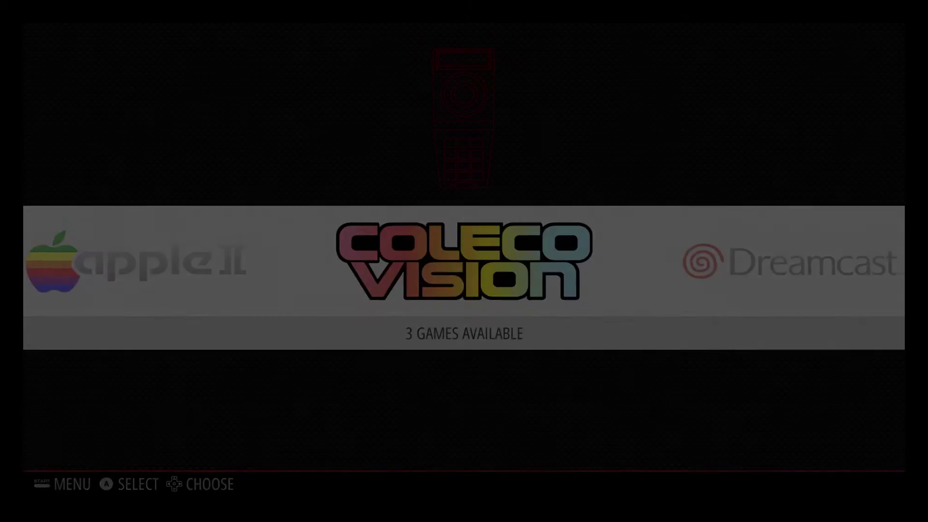
Step: Look through the ColecoVision games and launch Dig Dug (1983) (Atarisoft) (Prototype)
{"action": "key", "text": "Down"}
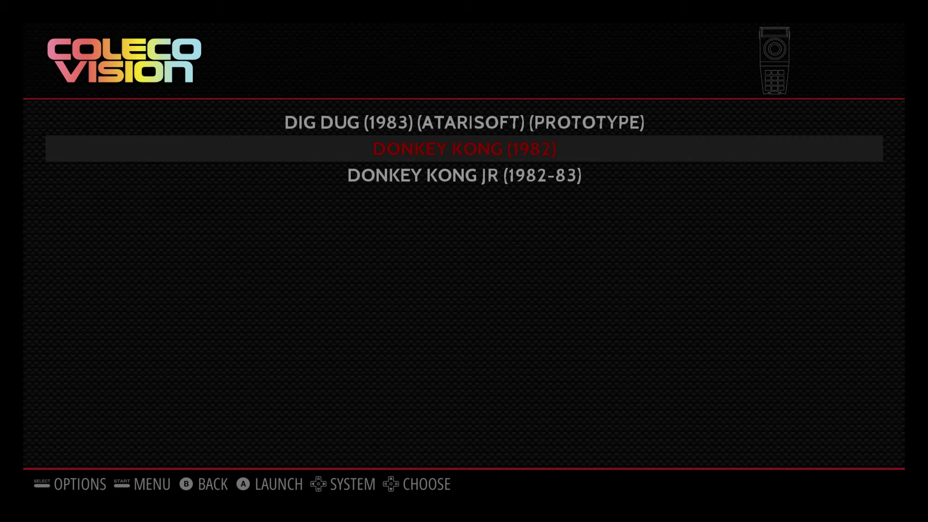
{"action": "key", "text": "Down"}
{"action": "key", "text": "Up"}
{"action": "key", "text": "Up"}
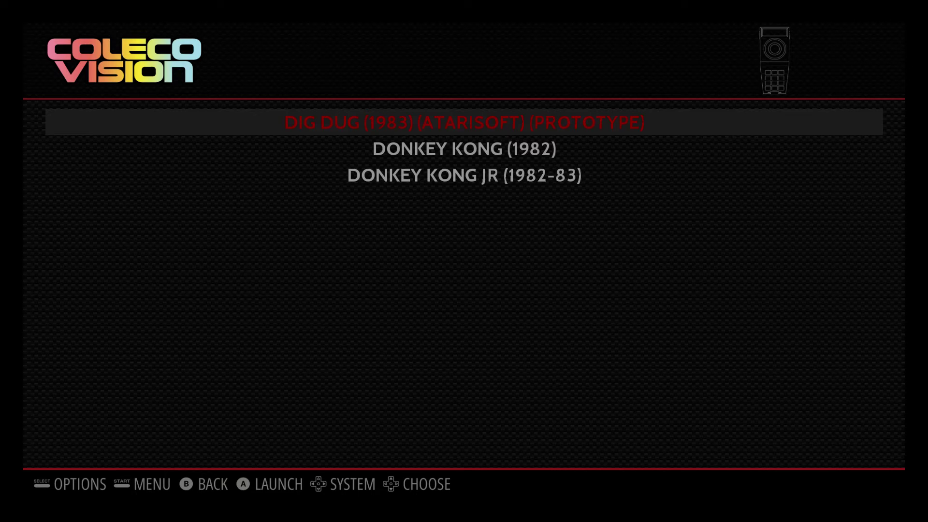
{"action": "key", "text": "Return"}
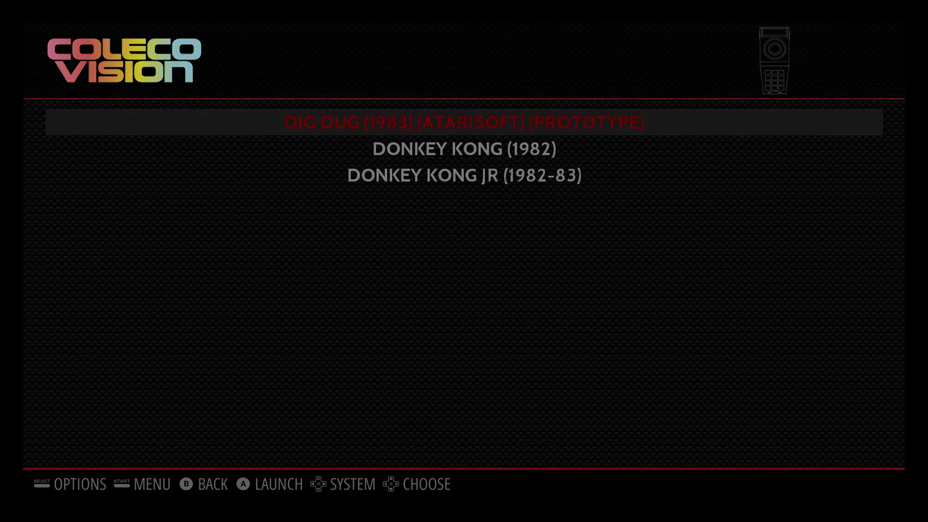